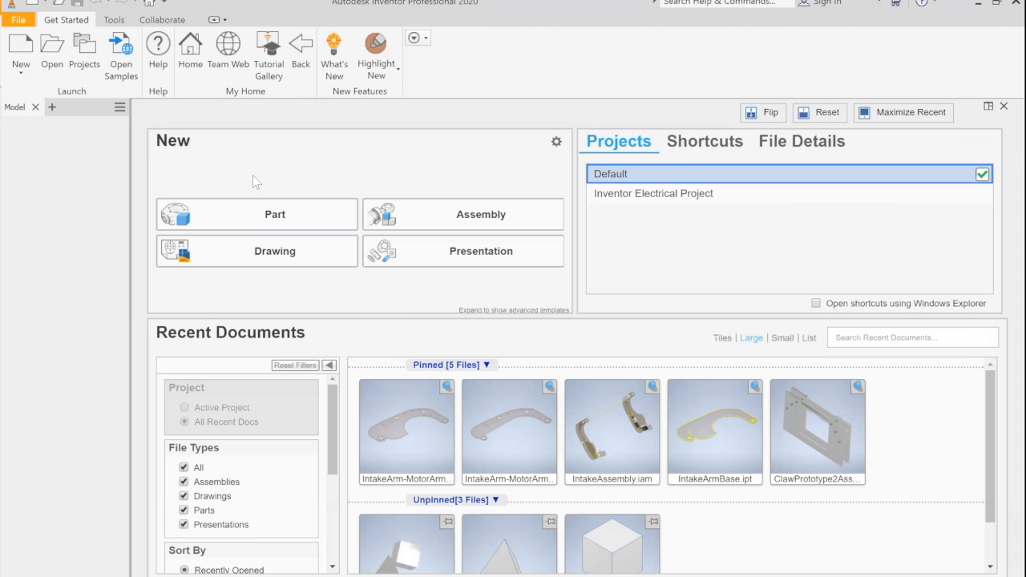
Step: Create a new part and start a 2D sketch on the XY plane
left_click(273, 222)
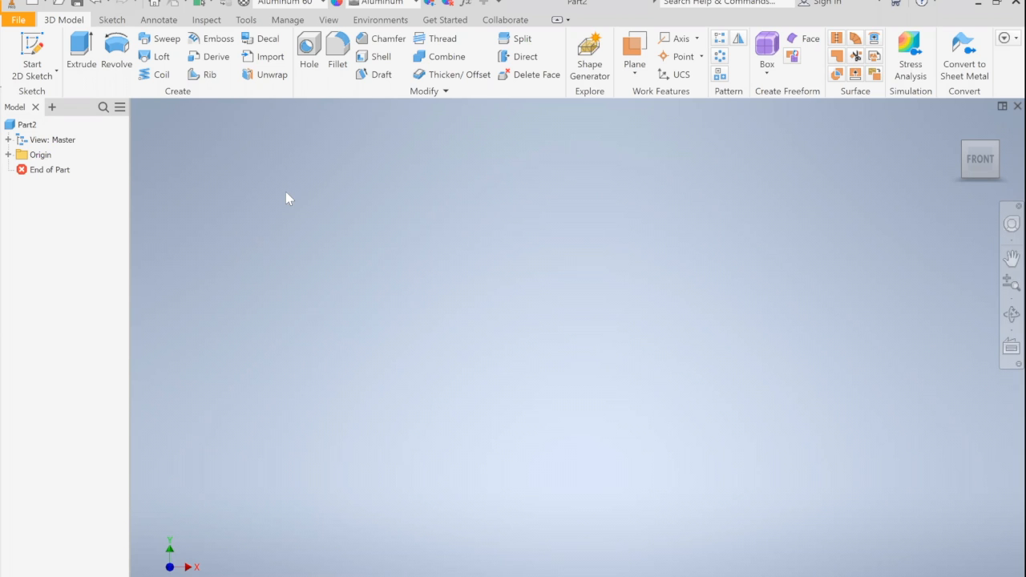
left_click(44, 70)
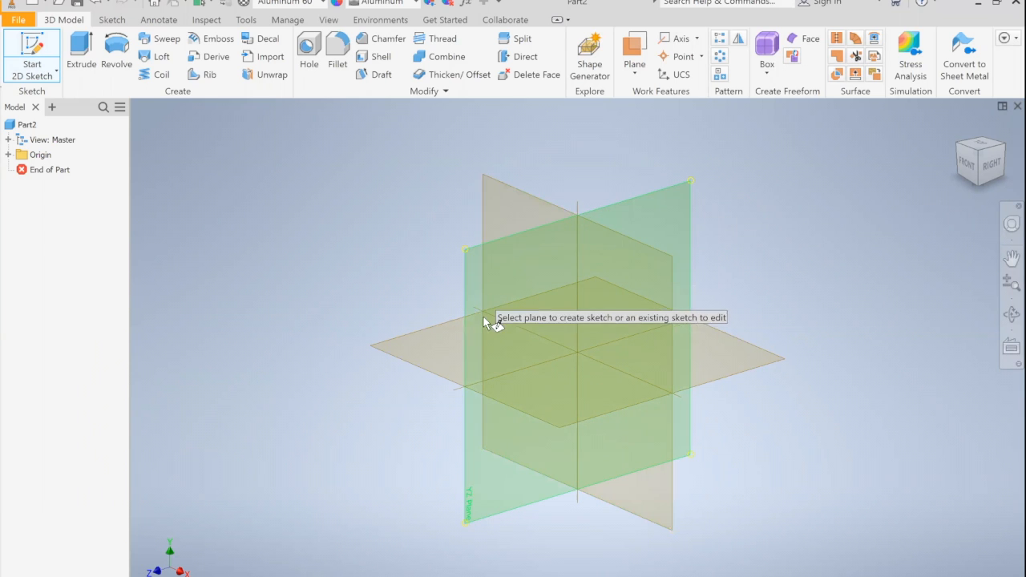
left_click(517, 208)
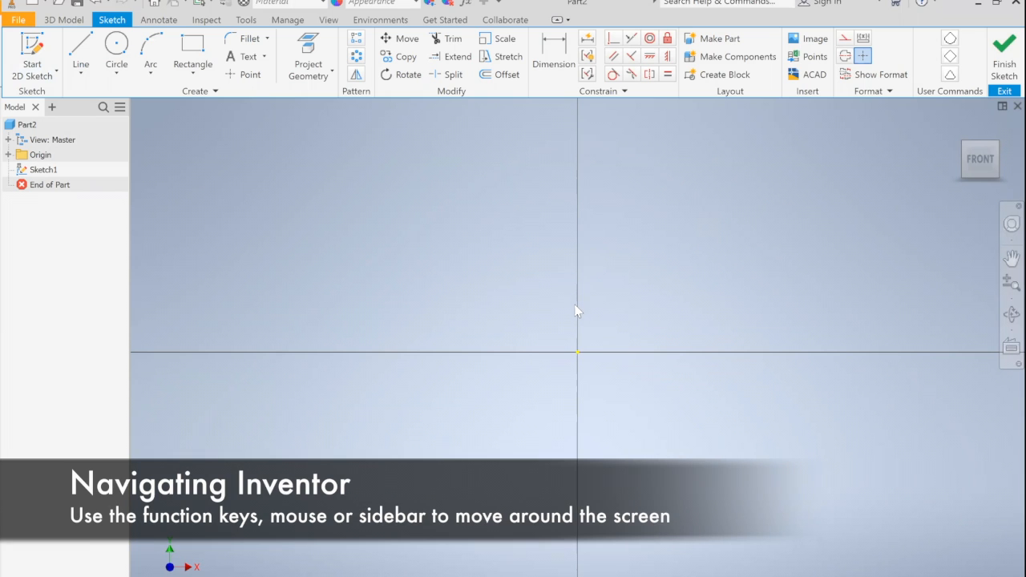
scroll(593, 317, "down", 6)
scroll(591, 319, "up", 3)
scroll(590, 319, "up", 2)
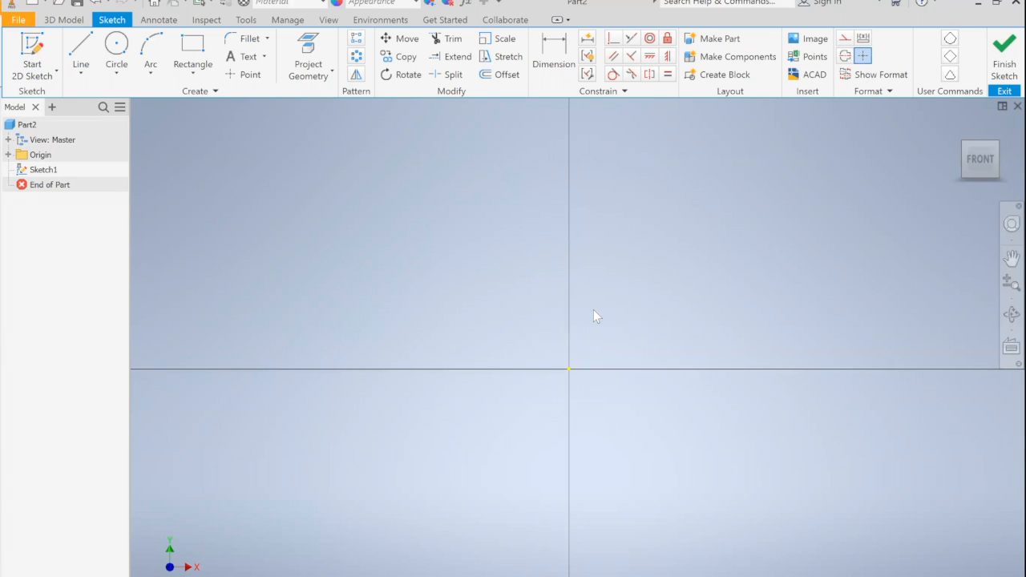
mouse_move(593, 317)
middle_mouse_down()
mouse_move(553, 292)
mouse_move(569, 296)
mouse_move(549, 270)
middle_mouse_up()
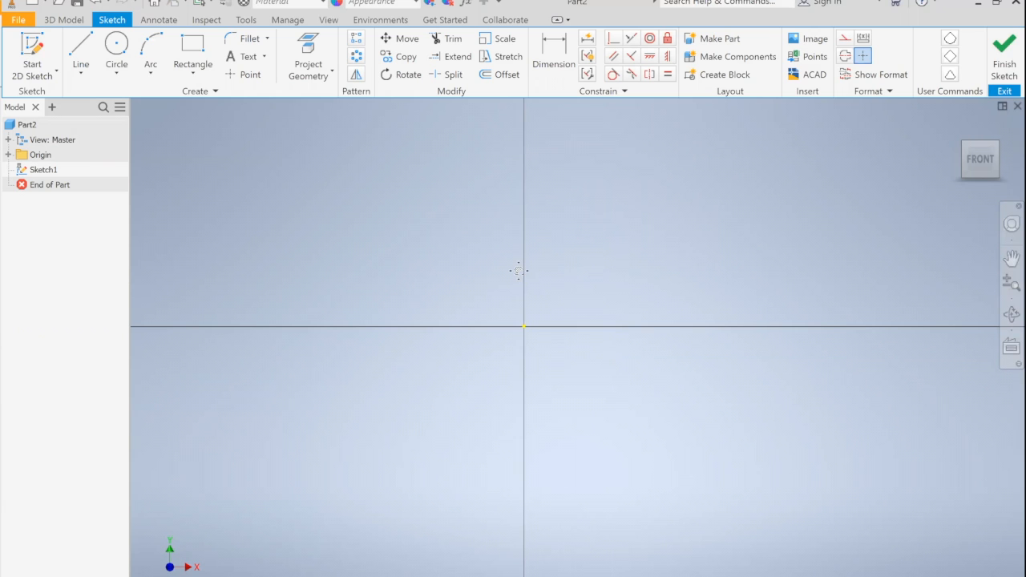
mouse_move(527, 271)
middle_mouse_down()
mouse_move(504, 272)
mouse_move(473, 312)
mouse_move(476, 371)
mouse_move(476, 266)
mouse_move(470, 348)
mouse_move(568, 316)
middle_mouse_up()
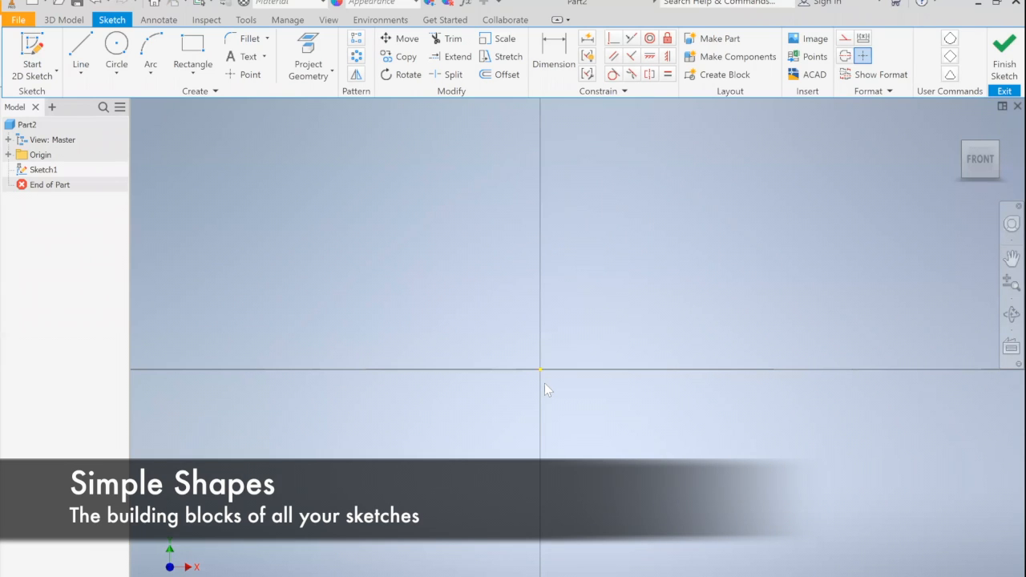
left_click(79, 75)
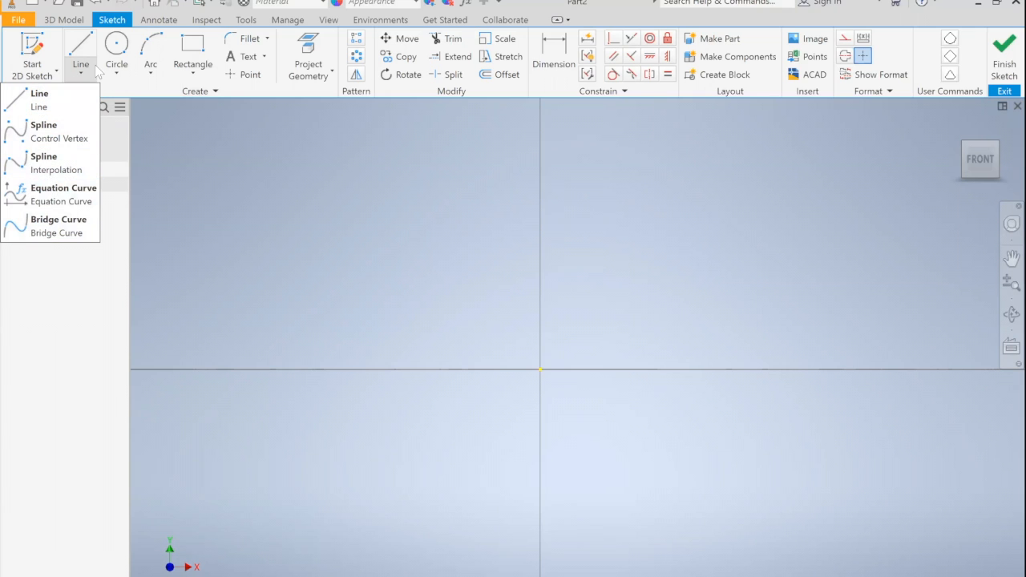
left_click(121, 70)
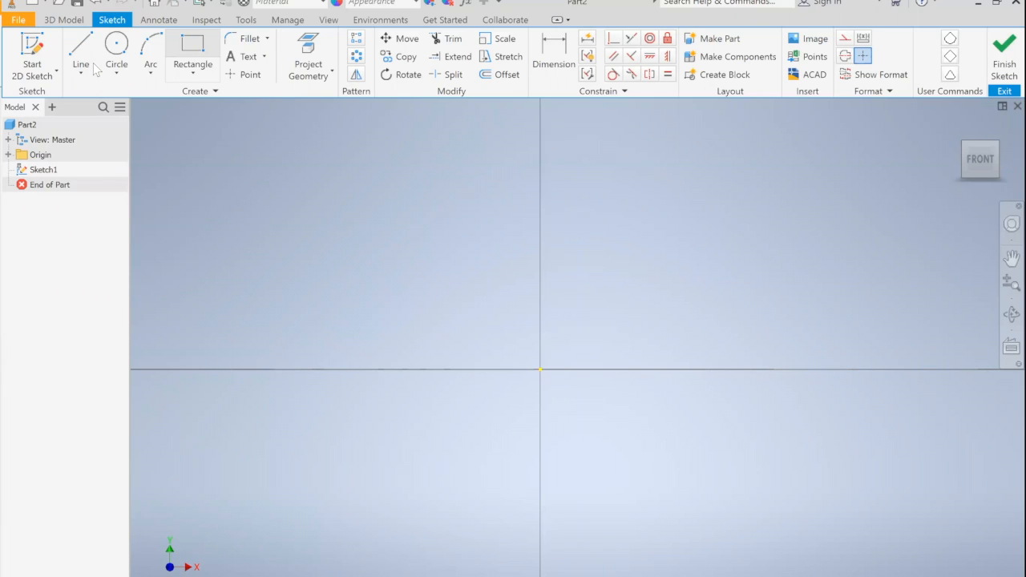
Step: Draw a rectangle about 0.41 by 0.21 in from the origin, and reshape it by lowering its top edge and widening it to about 0.45 in
left_click(193, 53)
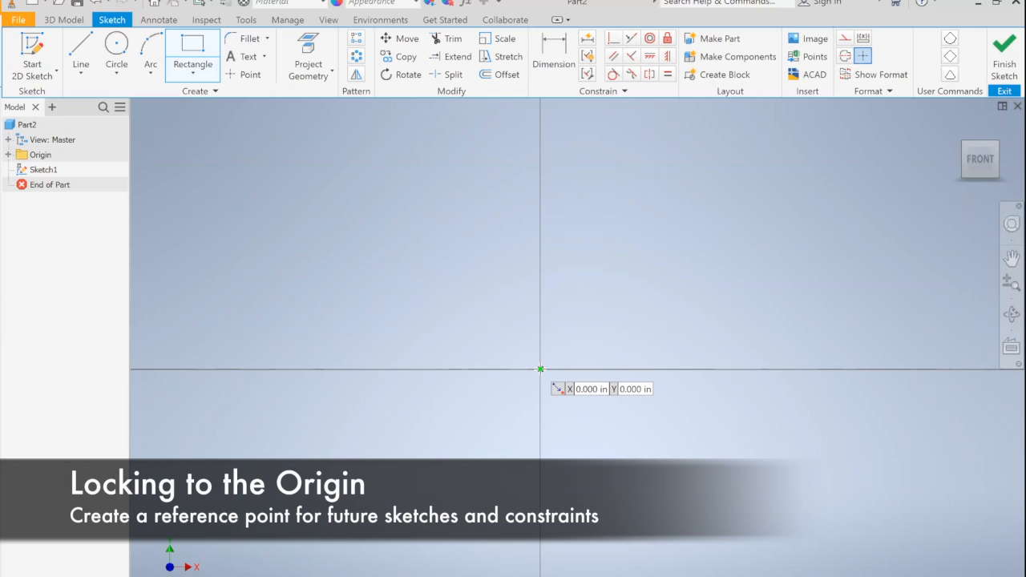
left_click(540, 369)
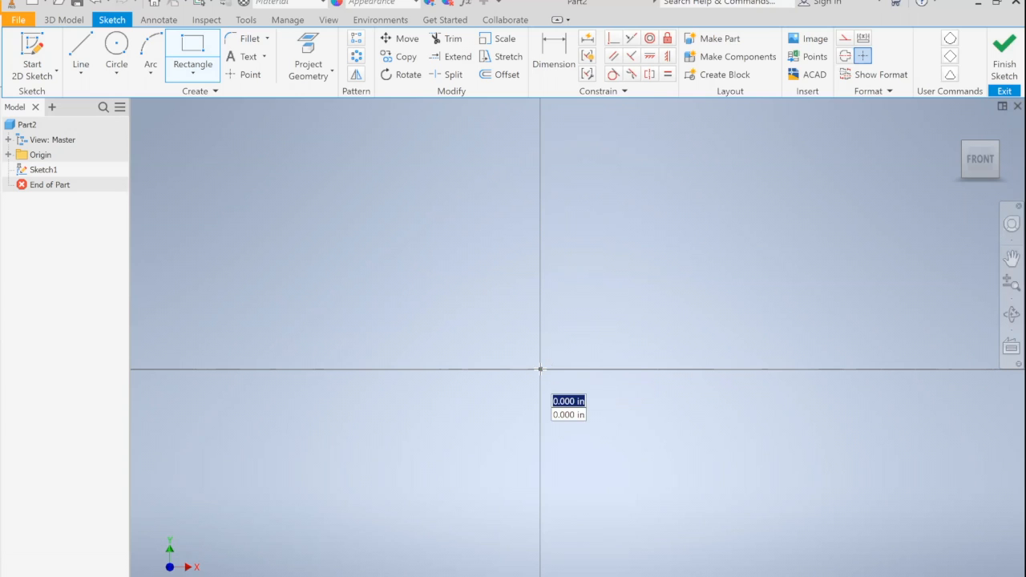
left_click(754, 257)
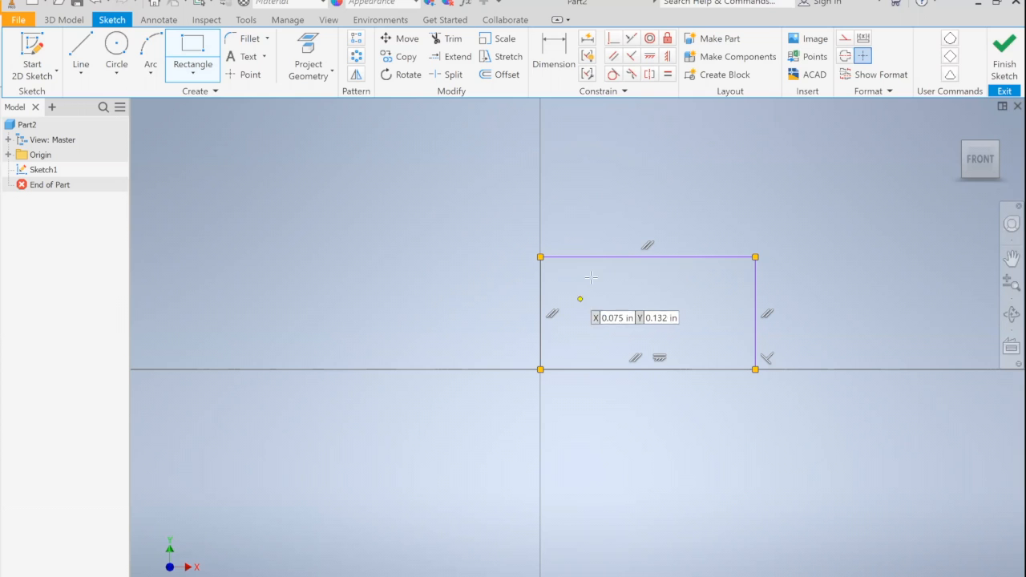
key("Escape")
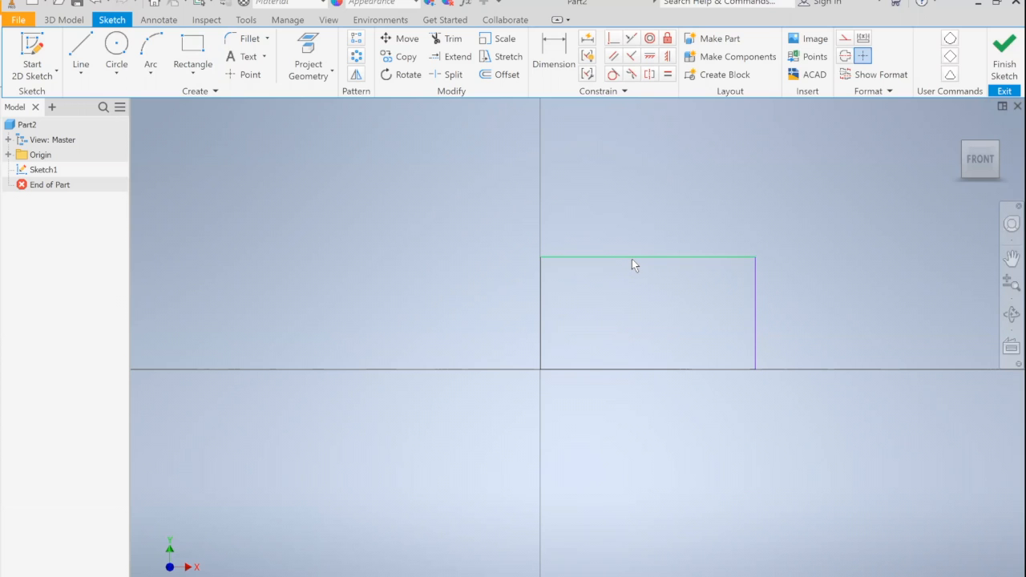
left_click_drag(632, 258, 667, 293)
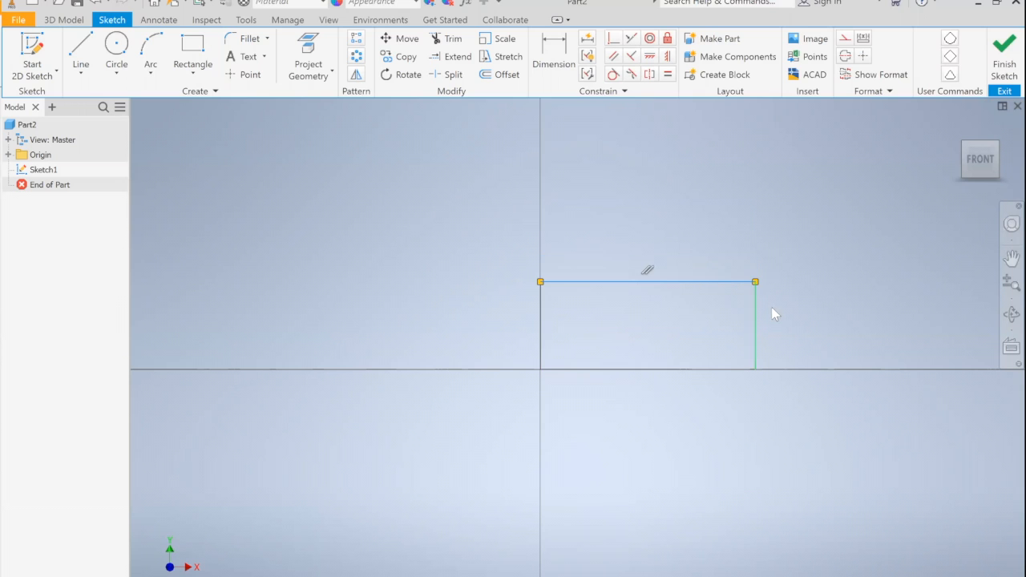
mouse_move(793, 324)
left_mouse_down()
mouse_move(716, 326)
mouse_move(782, 323)
left_mouse_up()
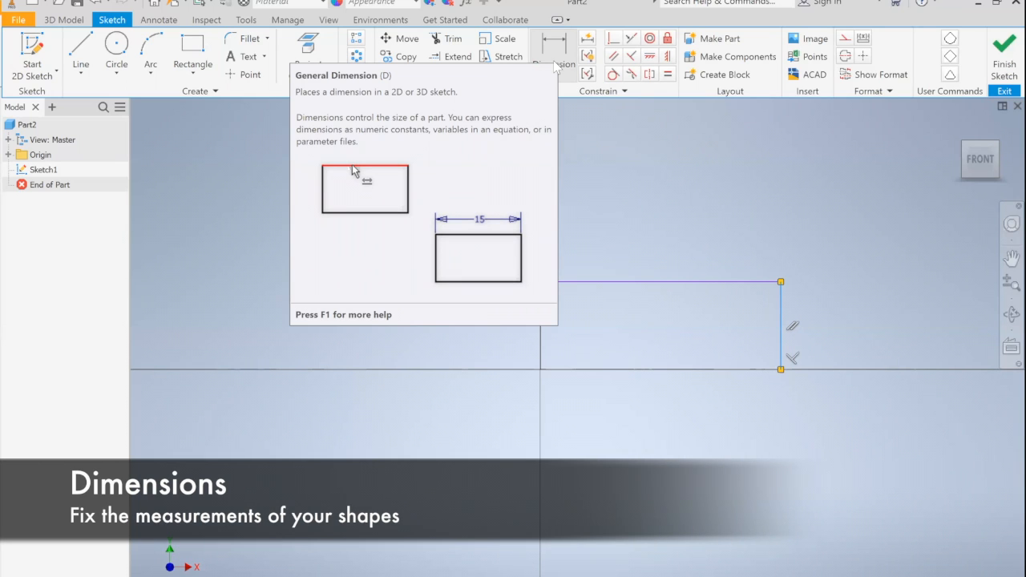
Step: Dimension the rectangle's top edge and set its length to 2 in
left_click(555, 67)
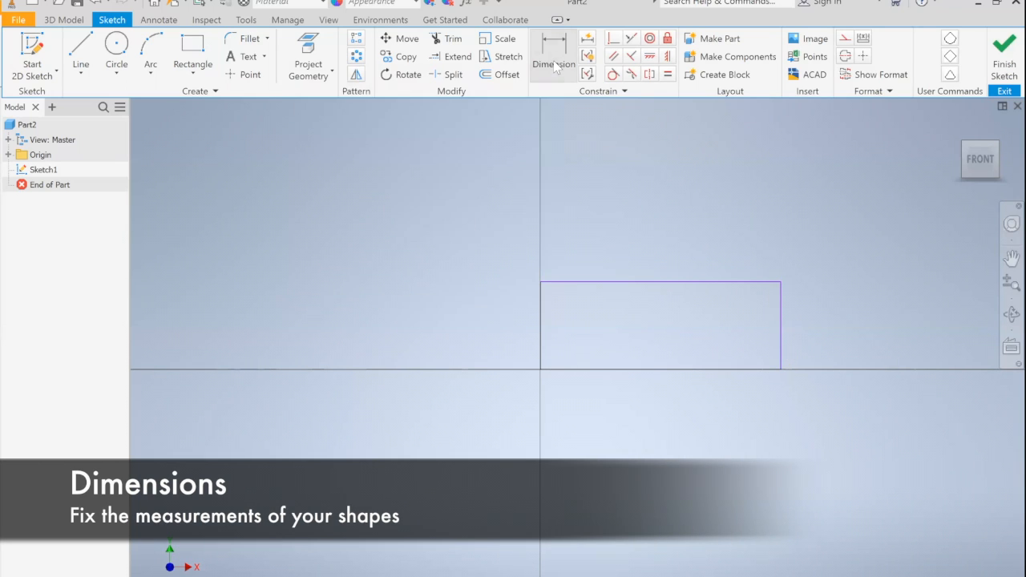
left_click(612, 281)
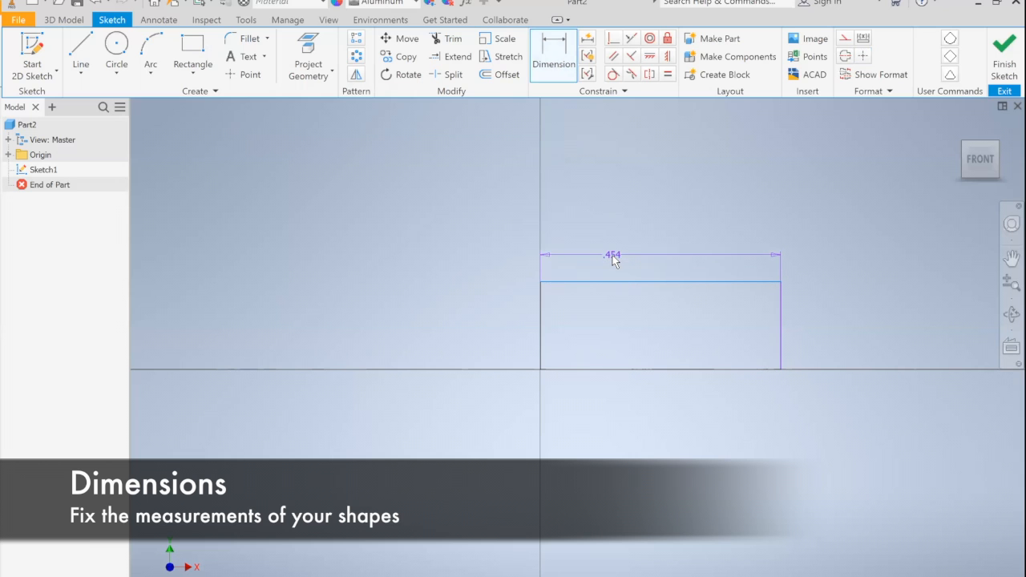
left_click(611, 255)
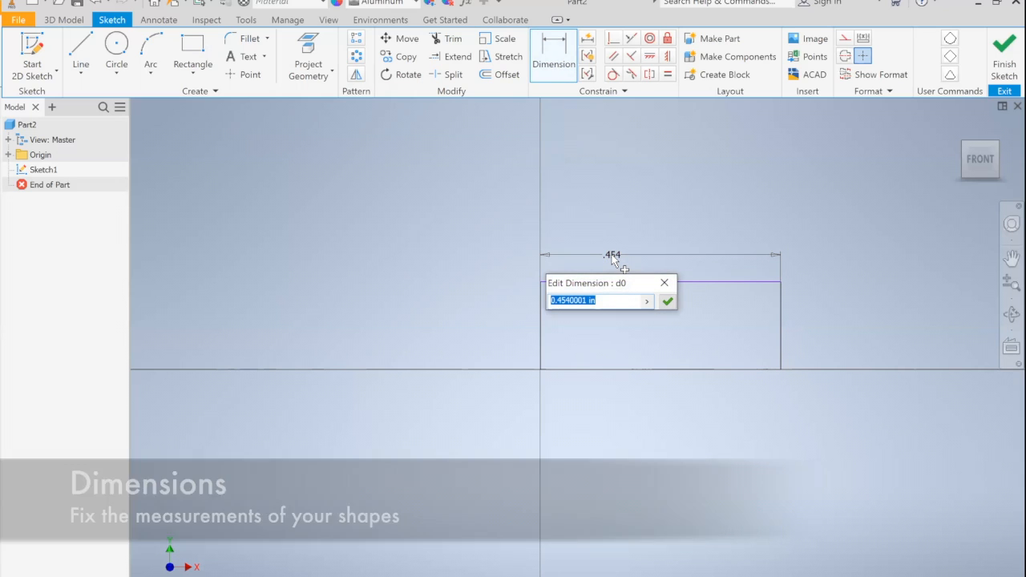
type("2")
key("Return")
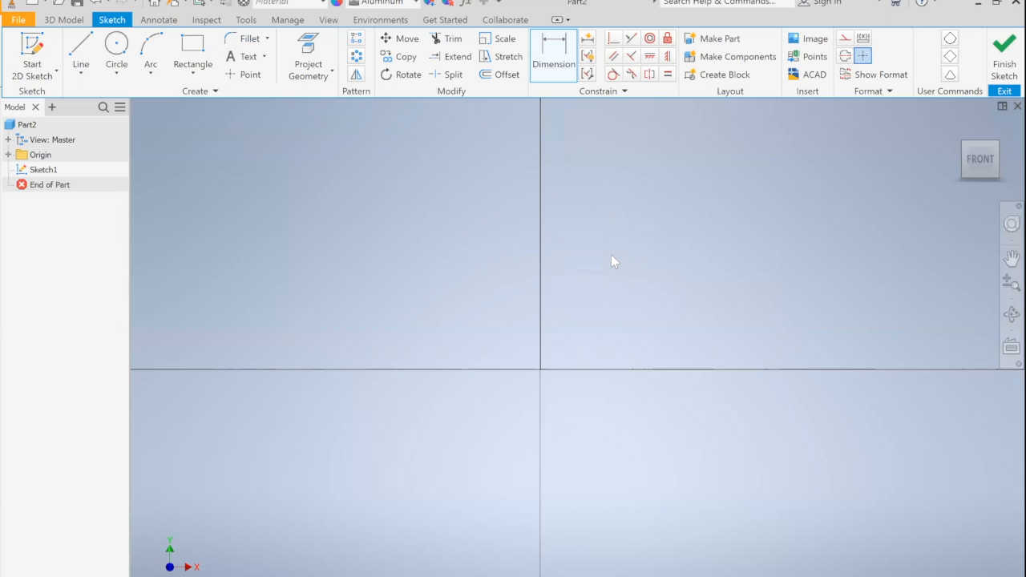
Step: Dimension the rectangle's right edge and set its height to 1 in
scroll(664, 320, "up", 4)
scroll(664, 321, "down", 5)
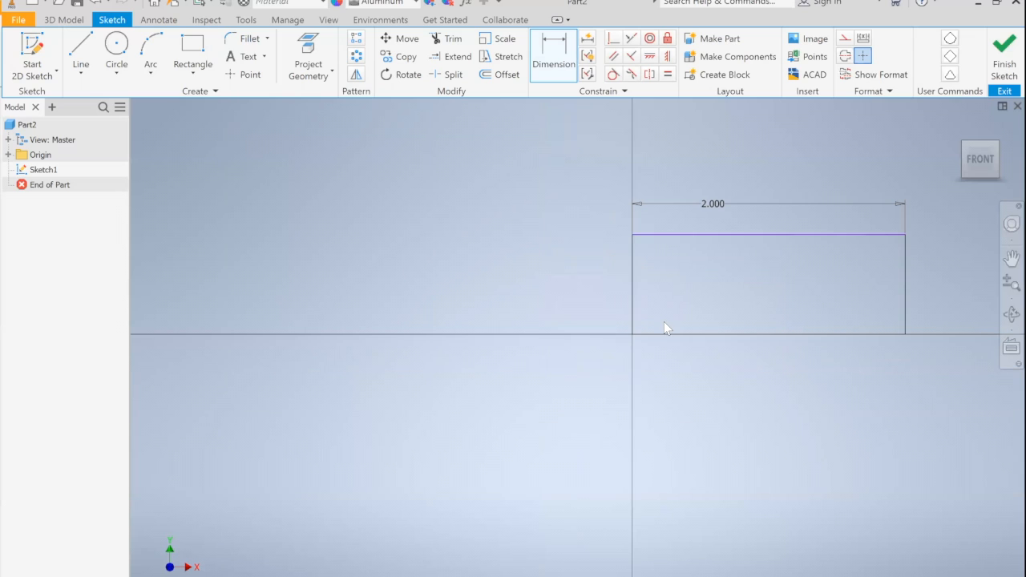
middle_click_drag(679, 313, 484, 353)
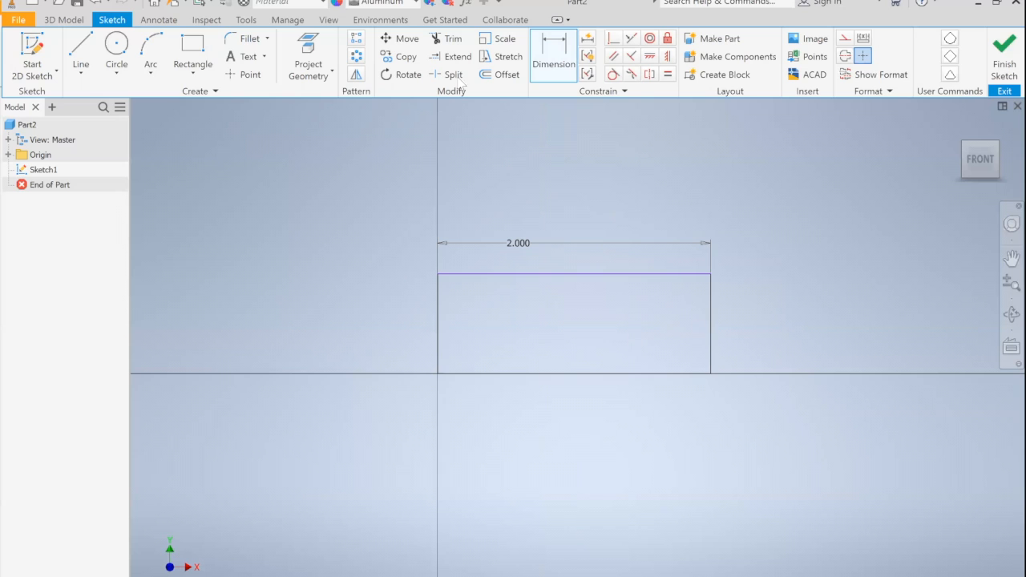
left_click(710, 336)
left_click(685, 320)
type("1")
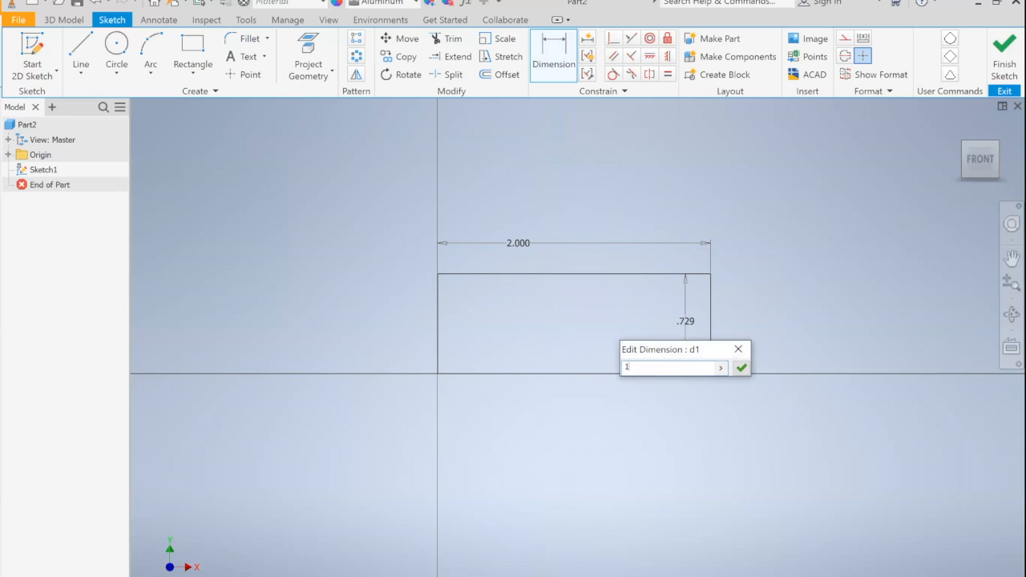
key("Return")
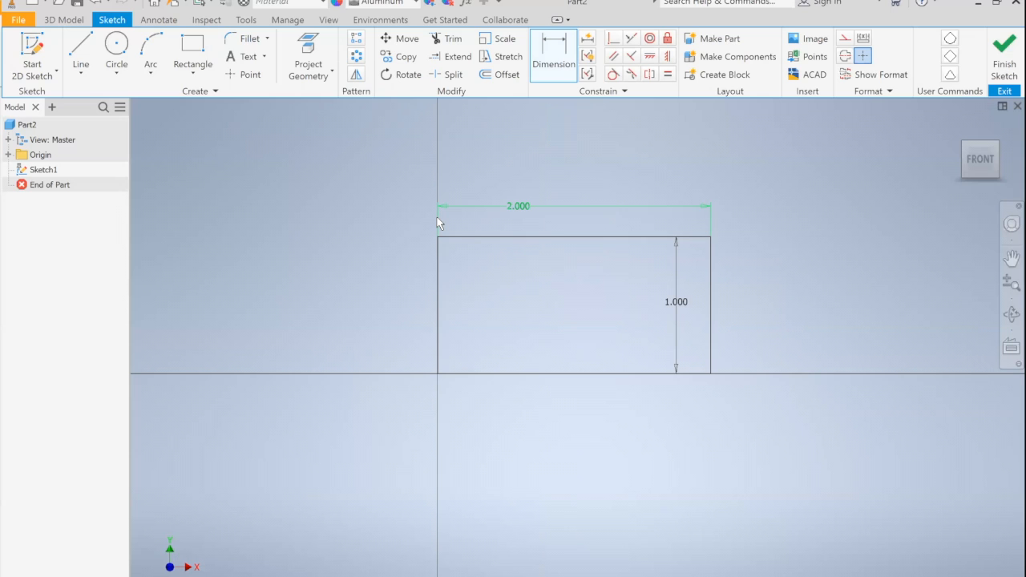
Step: Draw a circle with a 0.5 in diameter below the rectangle's lower-left corner
left_click(117, 56)
left_click(448, 449)
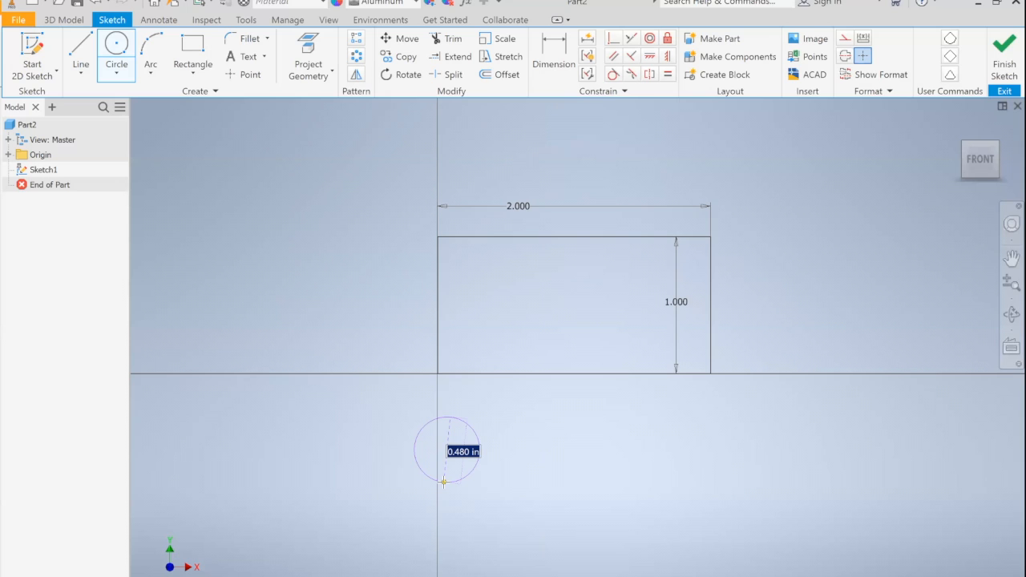
type("5")
key("Return")
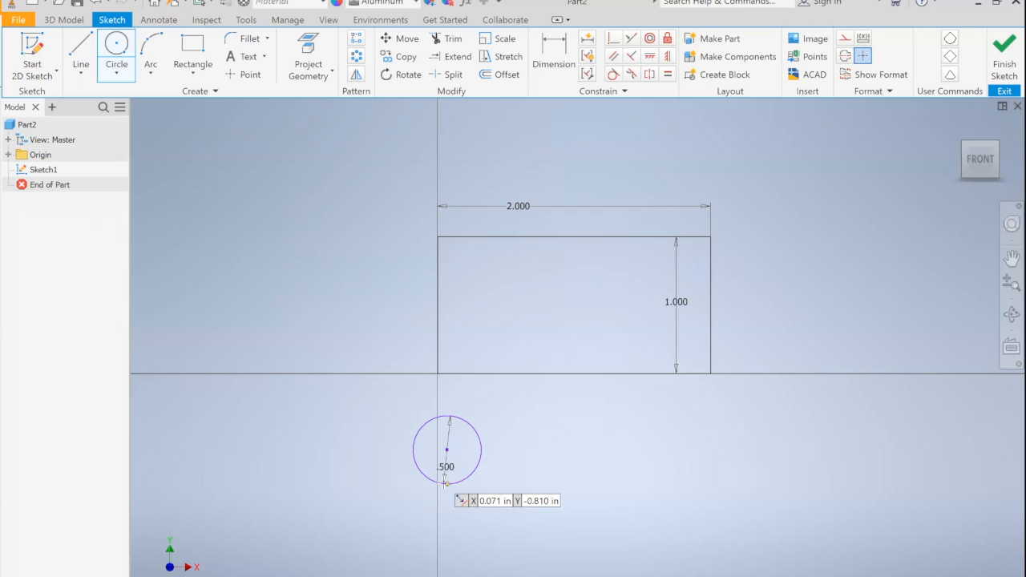
Step: Draw a closed four-sided line shape above the rectangle, with a horizontal base about 1.45 in long and slanted sides
mouse_move(591, 428)
middle_mouse_down()
mouse_move(584, 470)
mouse_move(556, 474)
middle_mouse_up()
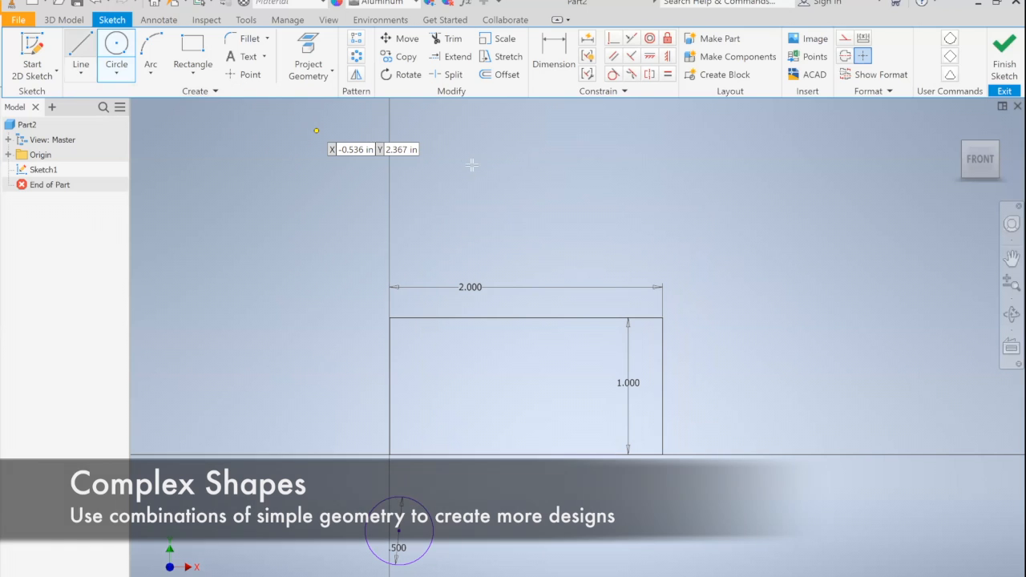
middle_click_drag(515, 208, 454, 237)
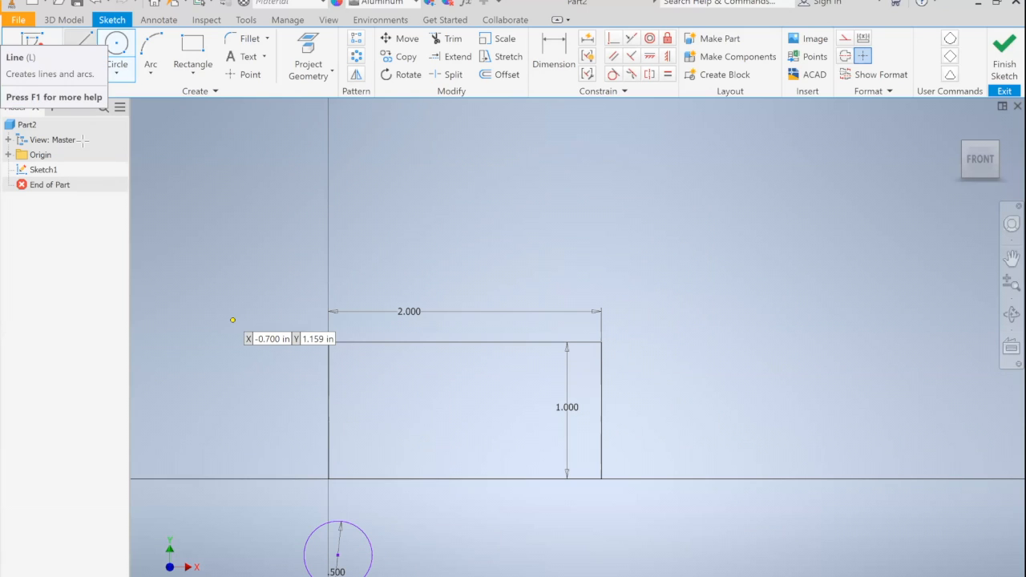
key("l")
left_click(403, 264)
left_click(601, 264)
left_click(592, 205)
left_click(436, 198)
left_click(404, 265)
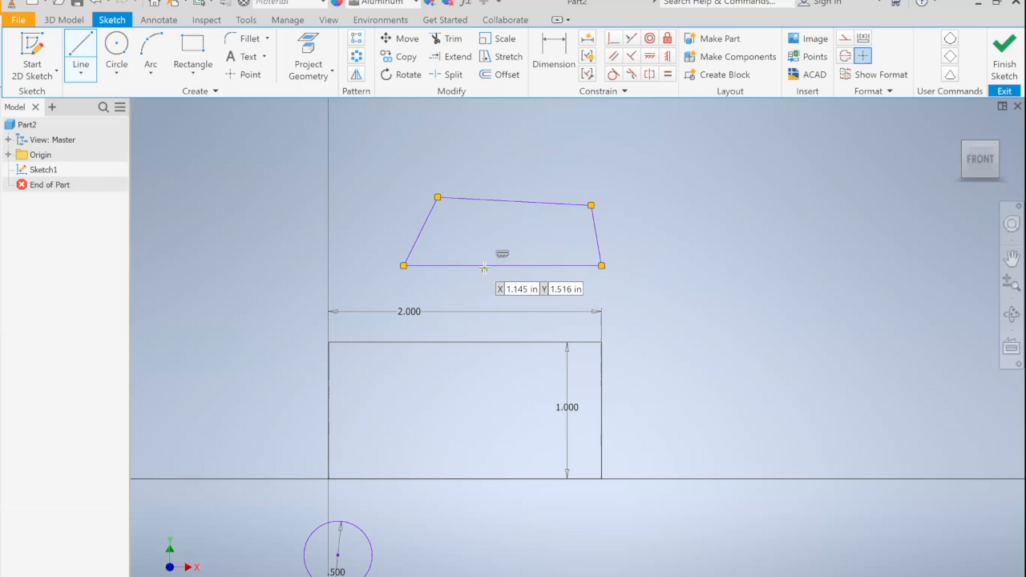
Step: Dimension the four-sided shape's bottom edge with a named variable, base = 1.5 in
left_click(543, 71)
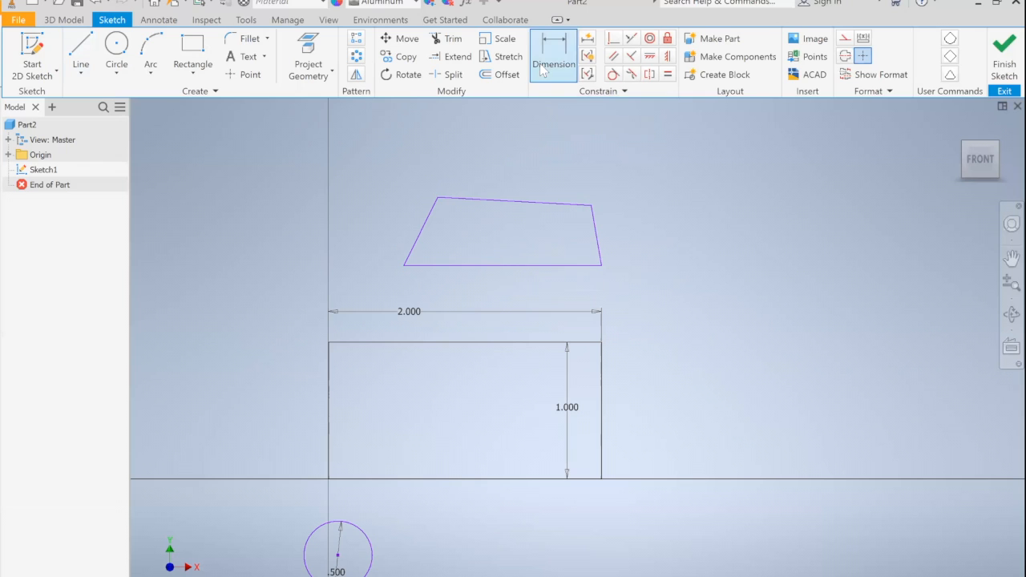
left_click(500, 267)
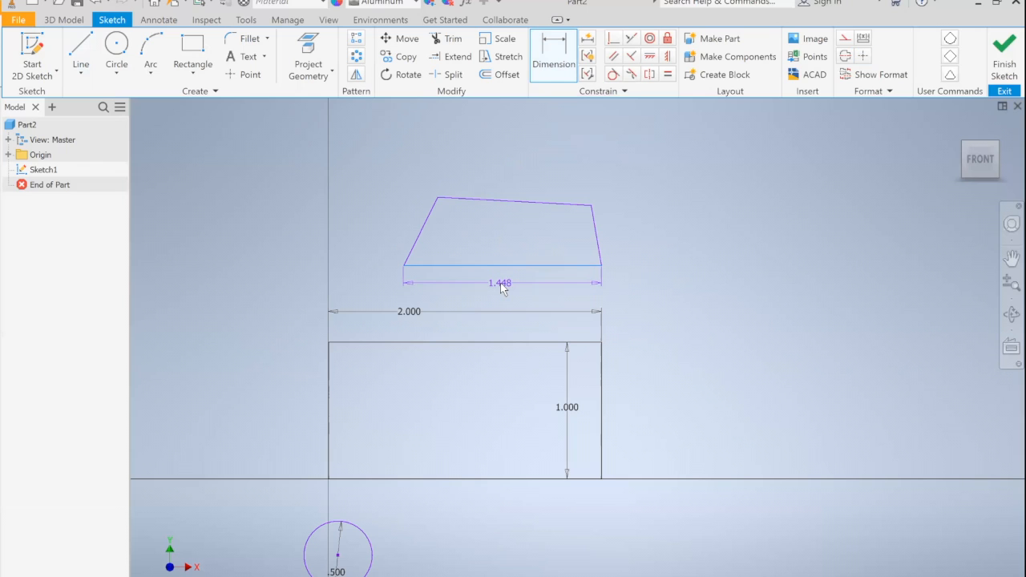
left_click(499, 283)
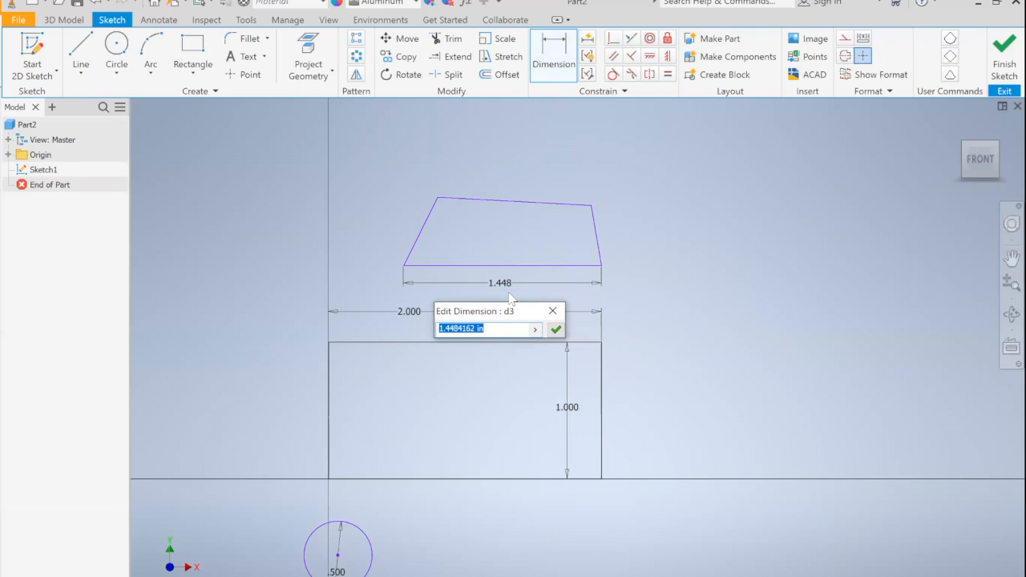
type("base = ")
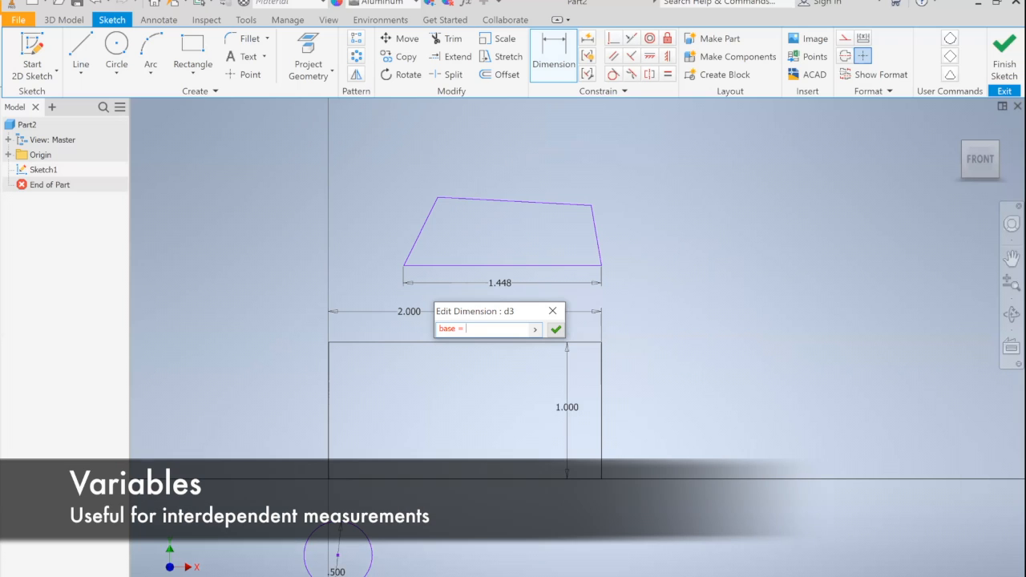
type("1.5")
key("Return")
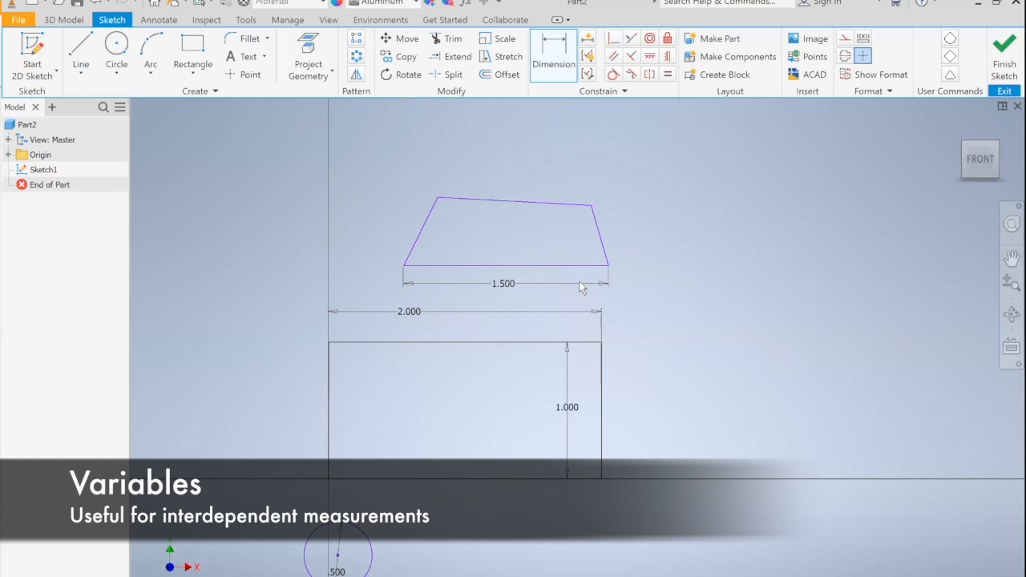
Step: Dimension the four-sided shape's right slanted edge with the expression base/2
left_click(597, 230)
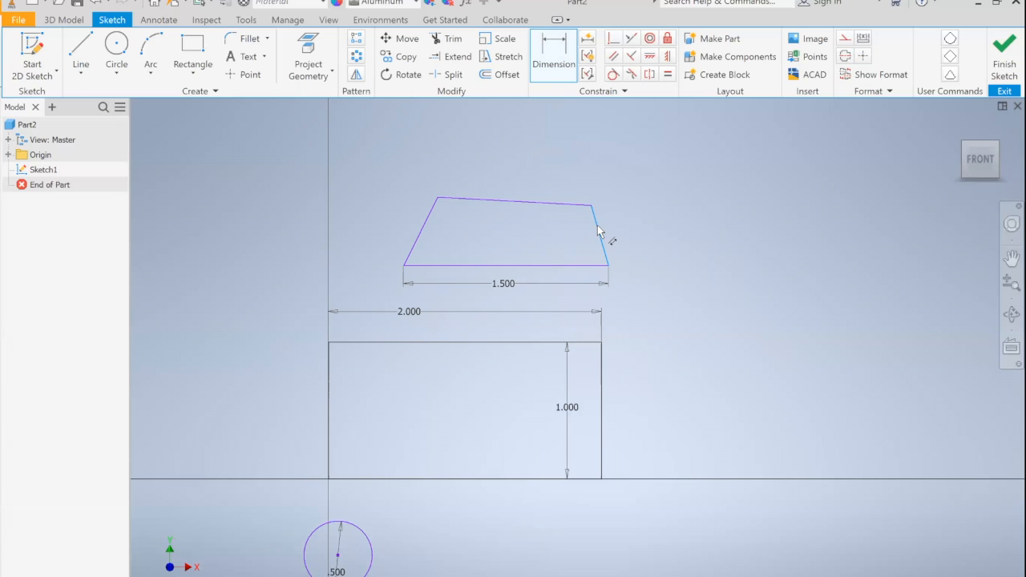
left_click(610, 223)
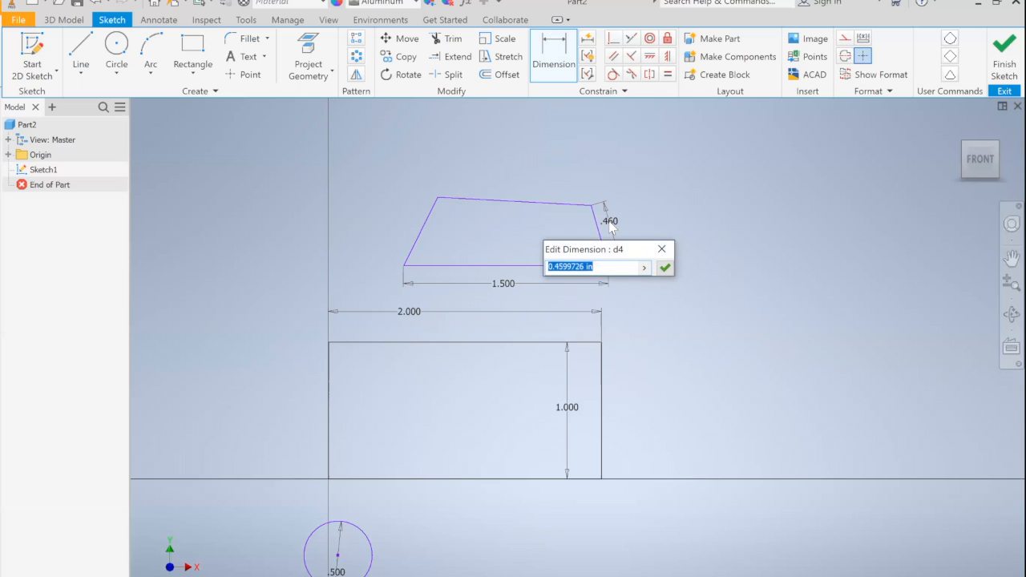
type("base/2")
key("Return")
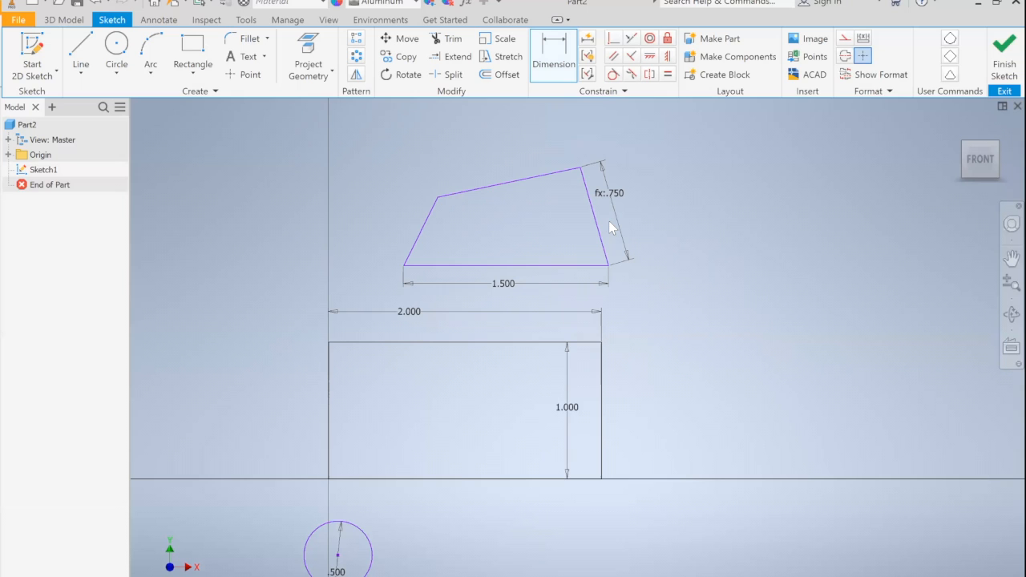
Step: Dimension the four-sided shape's left slanted edge with the expression base/2
left_click(425, 223)
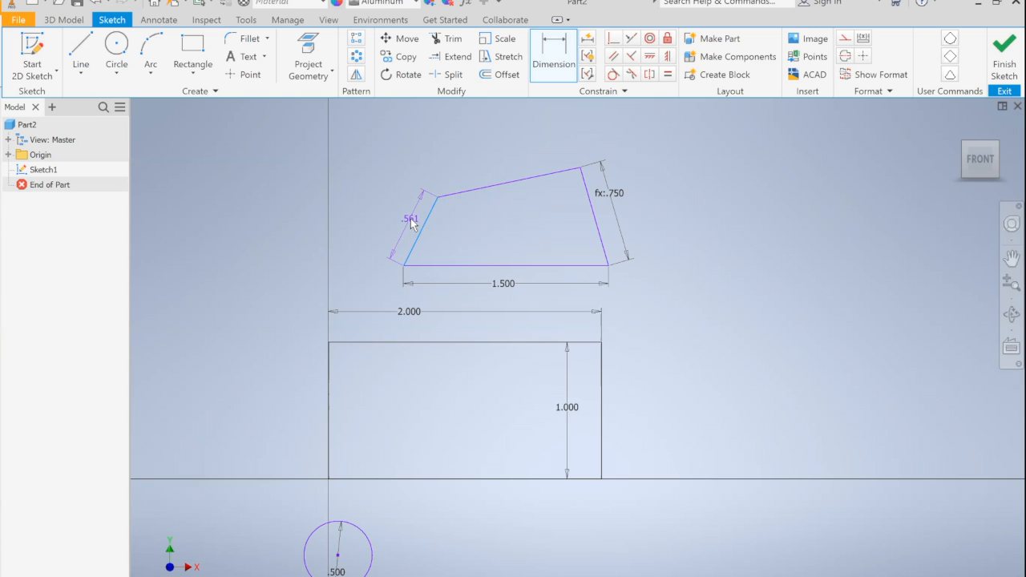
left_click(411, 221)
type("base/2")
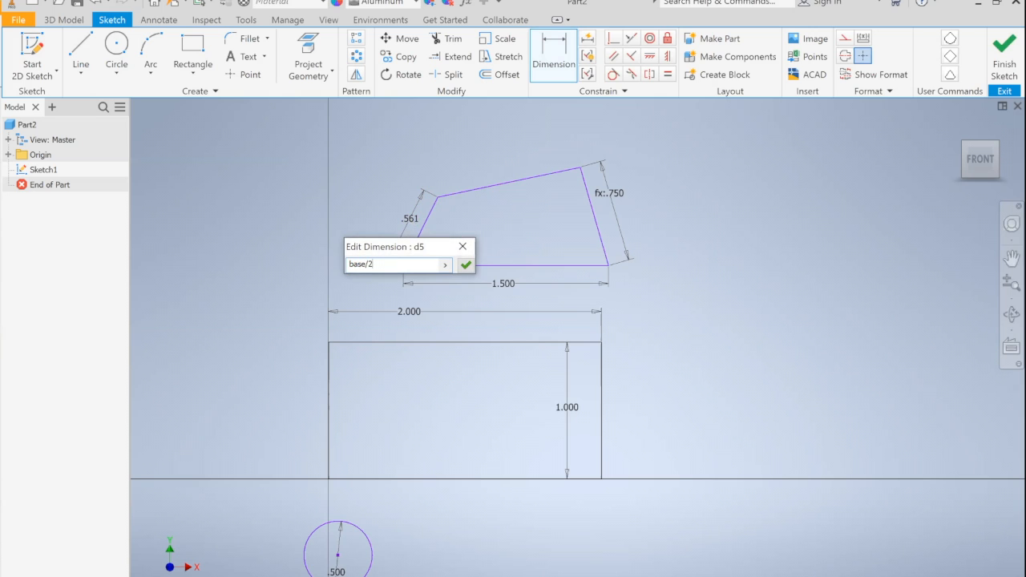
key("Return")
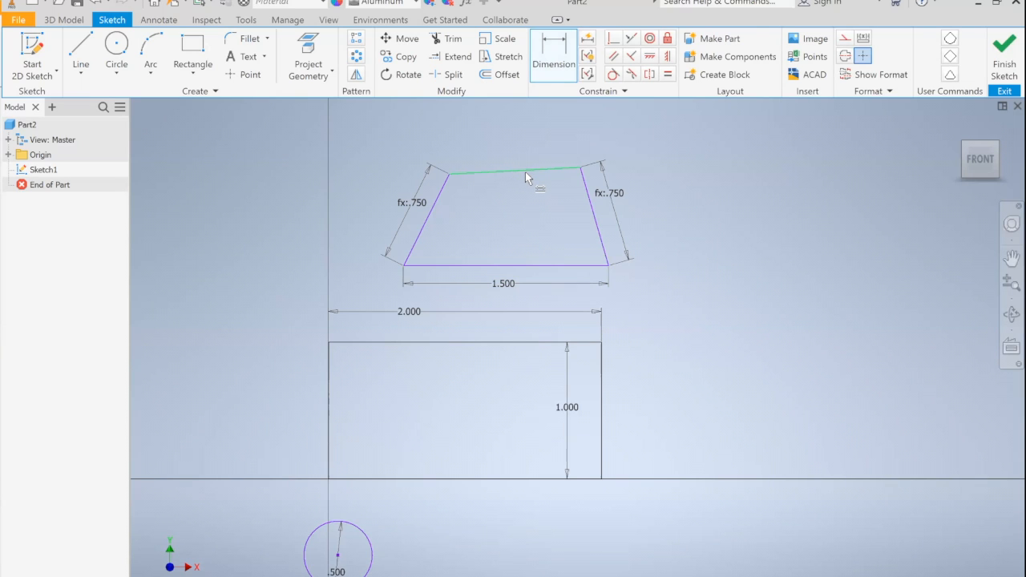
Step: Dimension the angle between the four-sided shape's left slanted edge and its base as 60 degrees
left_click(415, 238)
left_click(432, 265)
left_click(434, 251)
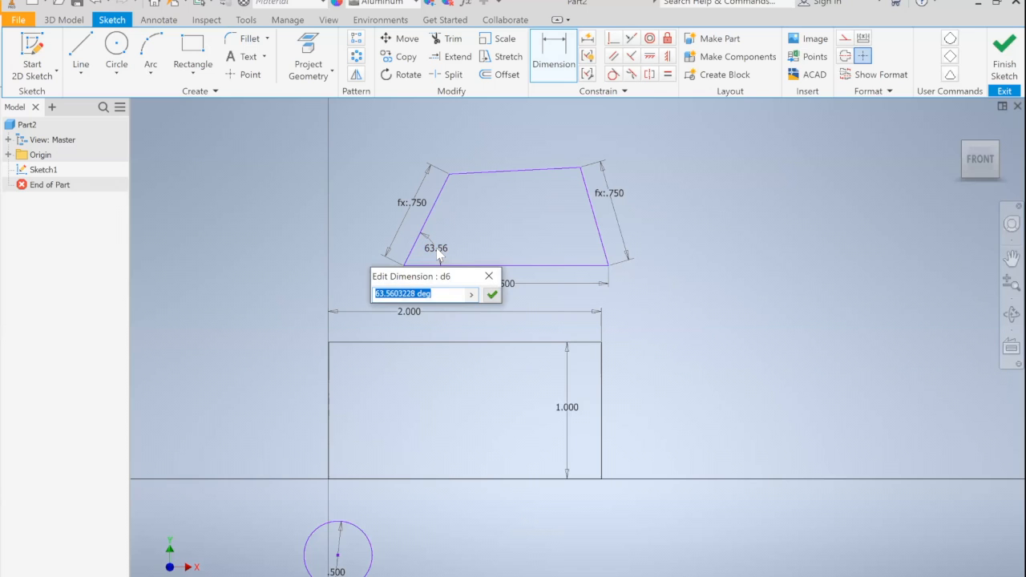
type("60")
key("Return")
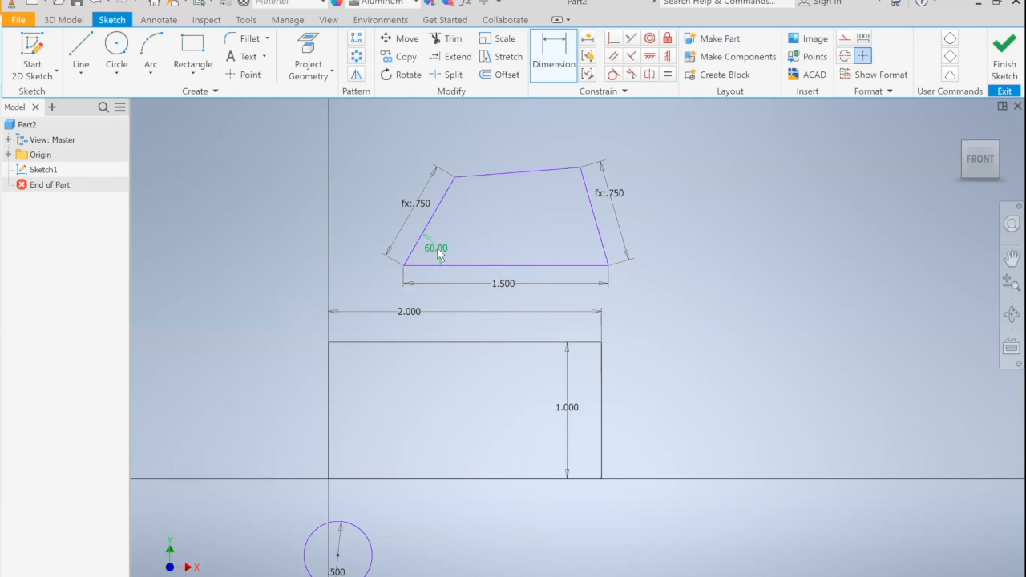
Step: Dimension the angle between the four-sided shape's right slanted edge and its base as 60 degrees
left_click(599, 239)
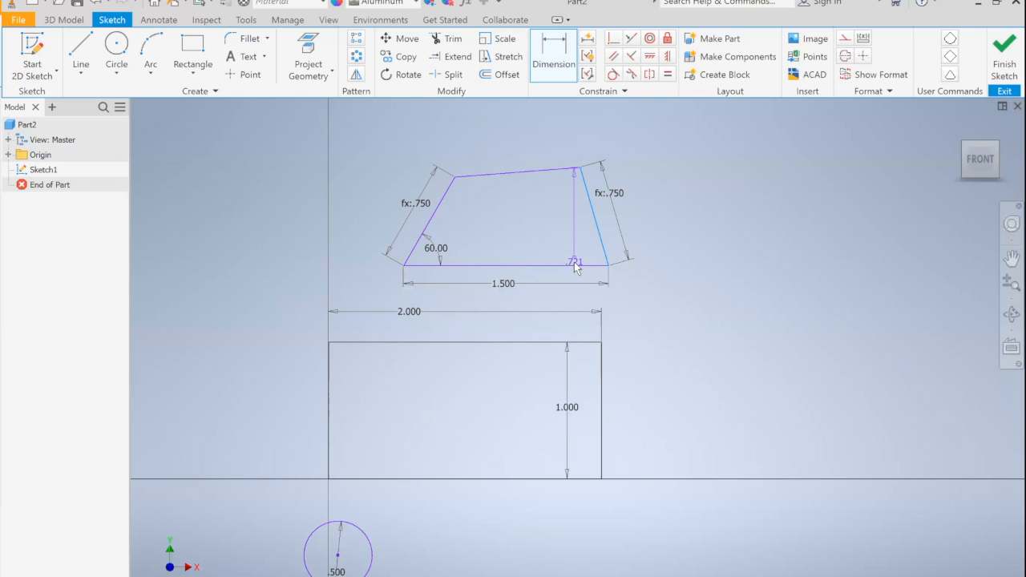
left_click(571, 264)
left_click(560, 250)
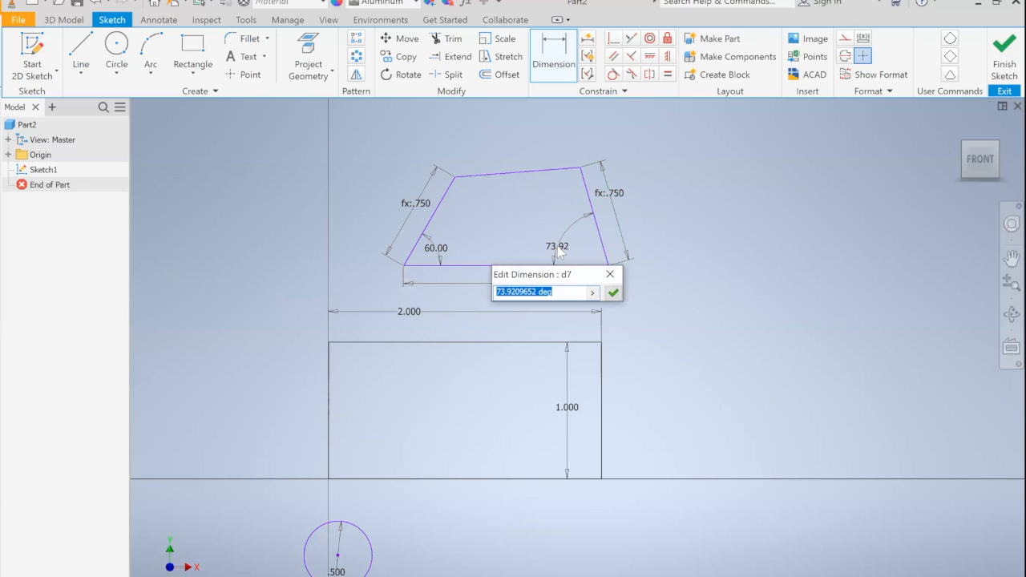
type("60")
key("Return")
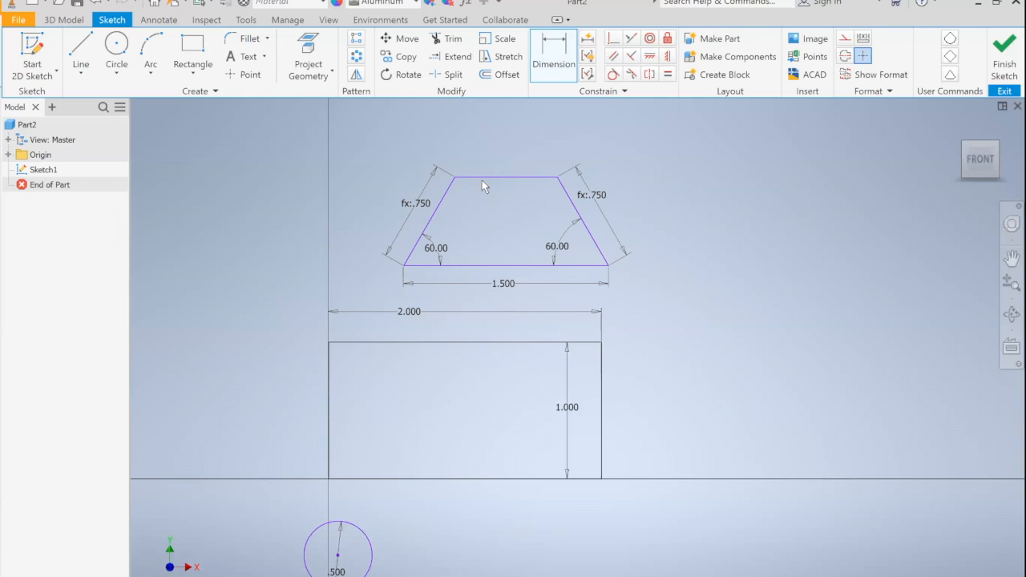
Step: Add a driven angular dimension between the four-sided shape's top edge and its right slanted edge
left_click(537, 177)
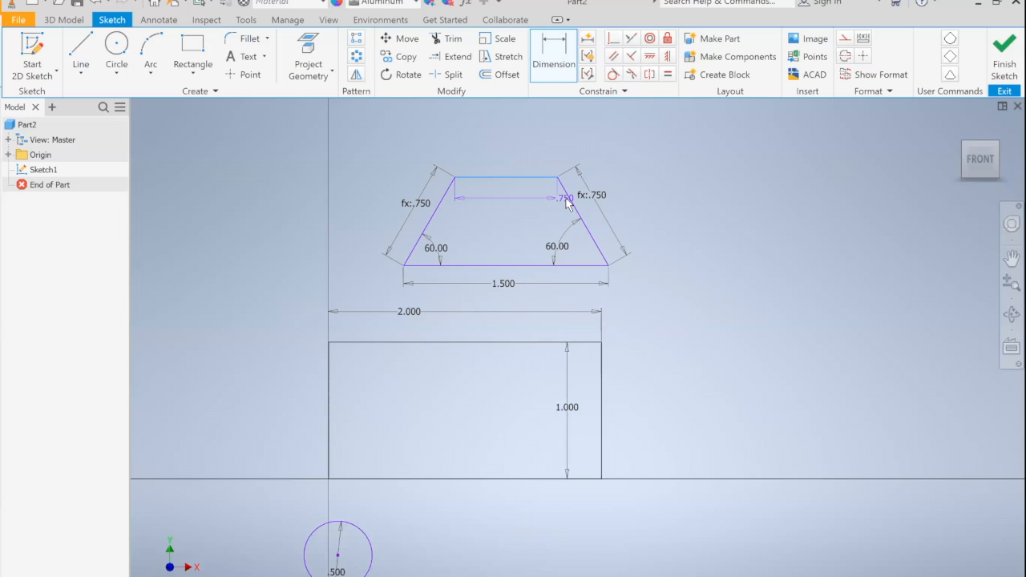
left_click(569, 199)
left_click(532, 198)
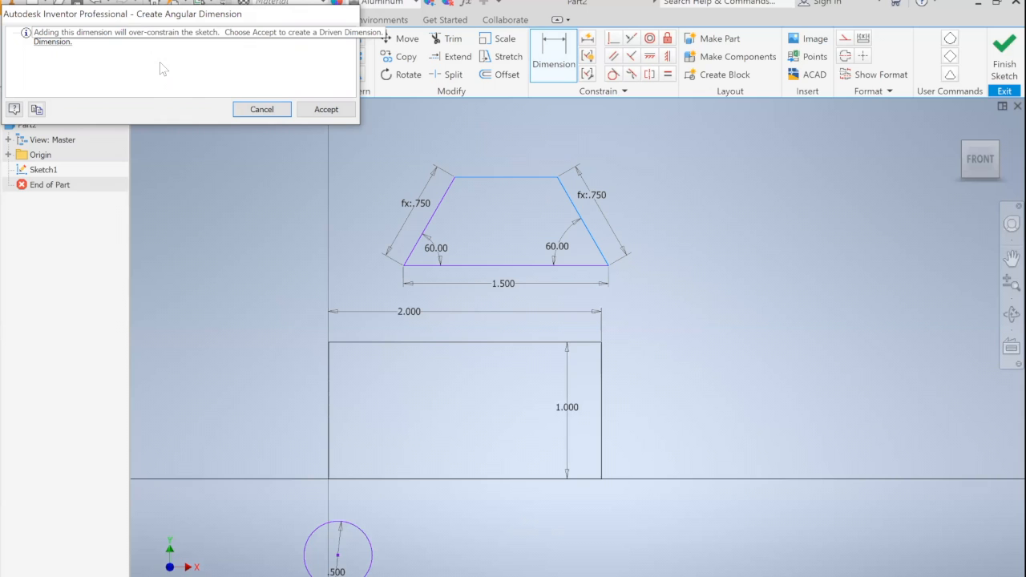
left_click(308, 112)
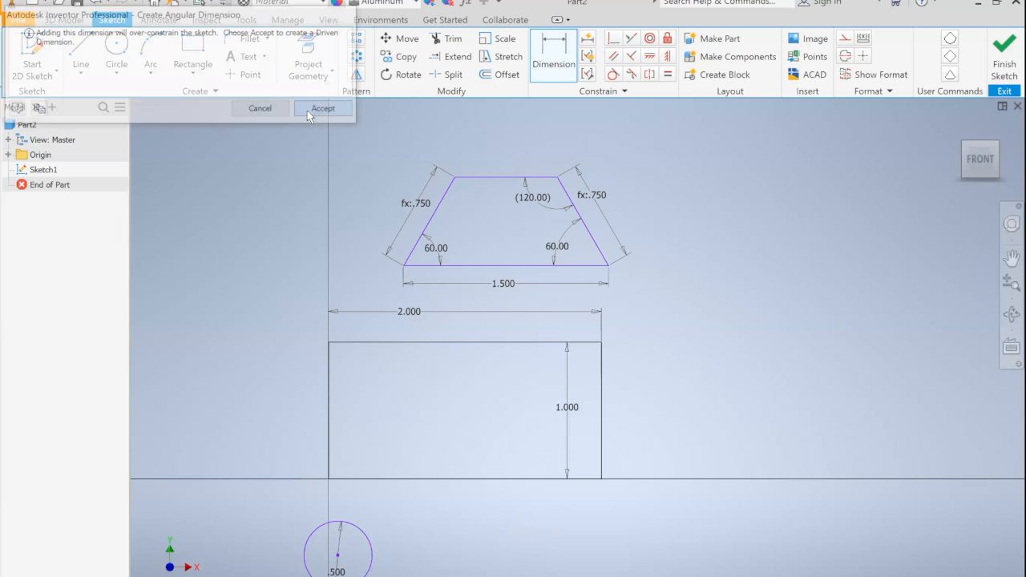